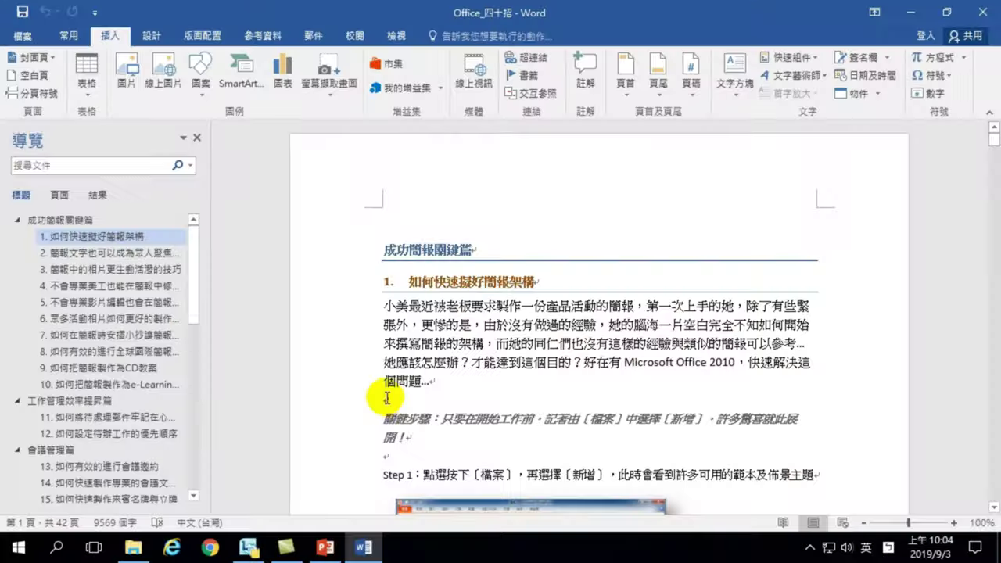
Step: Place the cursor on the blank line below the first paragraph of the Word document
left_click(393, 399)
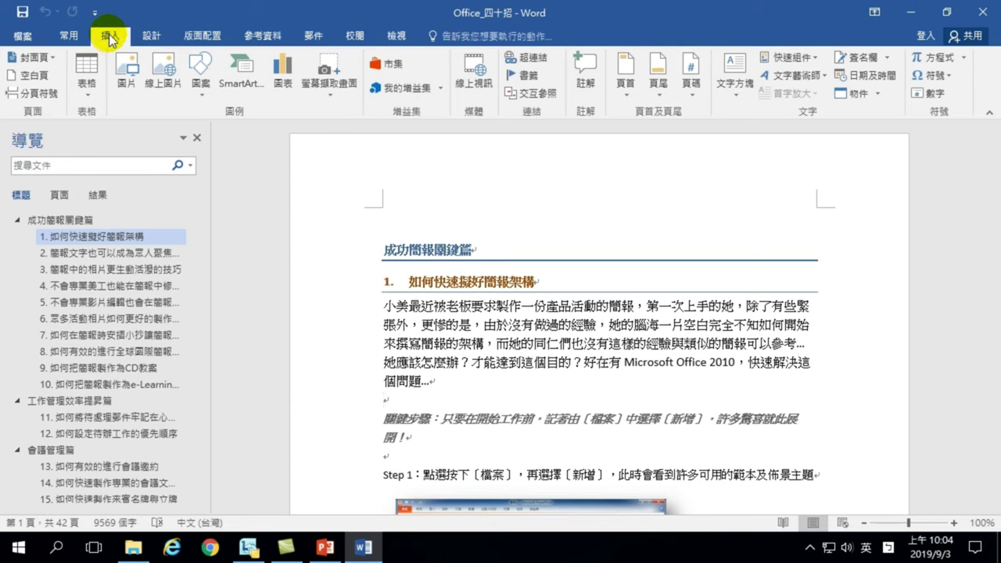
Step: Open the Equation (方程式) dropdown gallery on the Insert tab
left_click(965, 61)
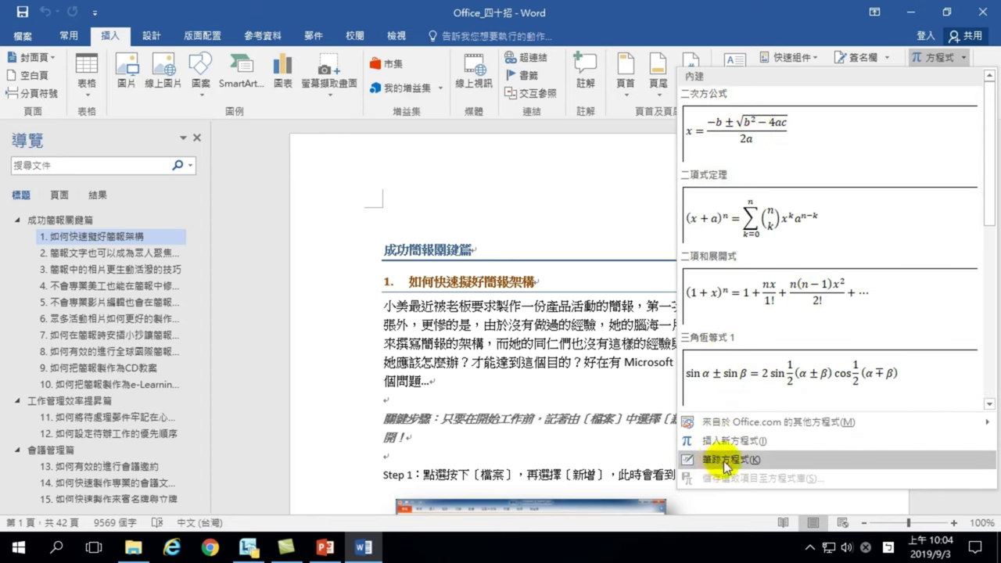
Step: Choose Ink Equation (筆跡方程式) from the Equation gallery
left_click(749, 464)
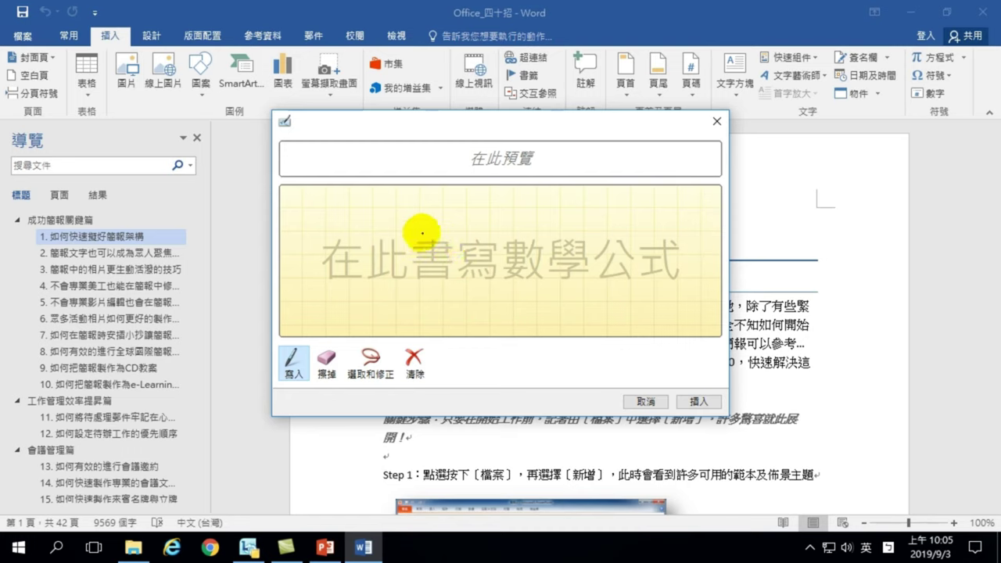
Step: Handwrite Σ with i=1 below and n above, and begin the letter A beside it
left_click(454, 228)
mouse_move(454, 227)
left_mouse_down()
mouse_move(423, 272)
mouse_move(467, 272)
left_mouse_up()
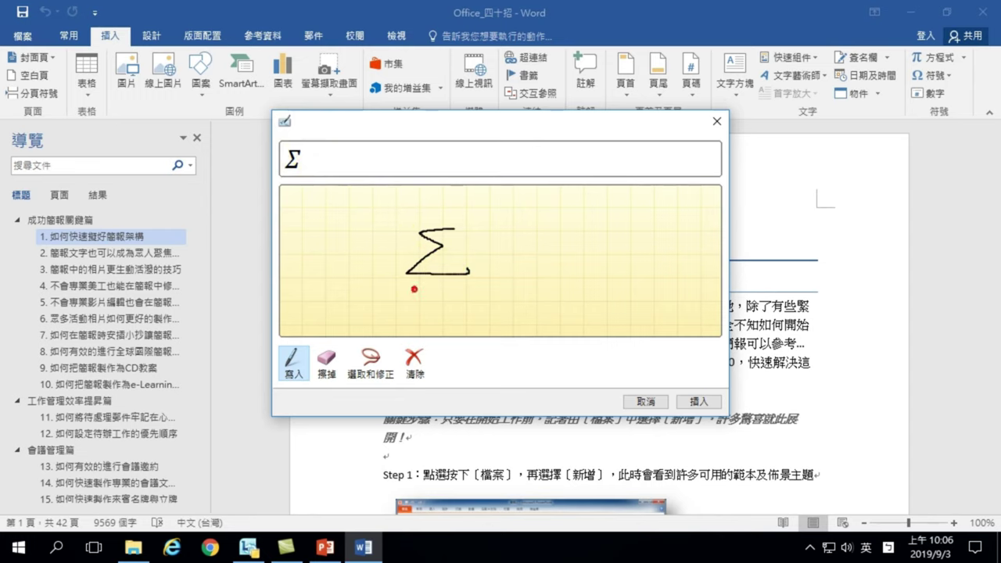
left_click_drag(416, 289, 415, 302)
left_click(414, 280)
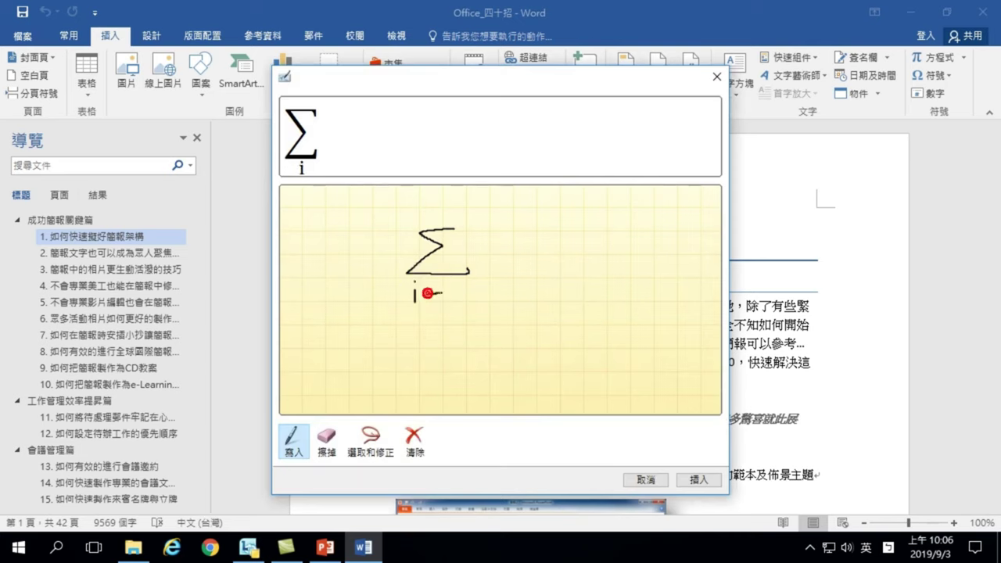
left_click_drag(427, 290, 454, 303)
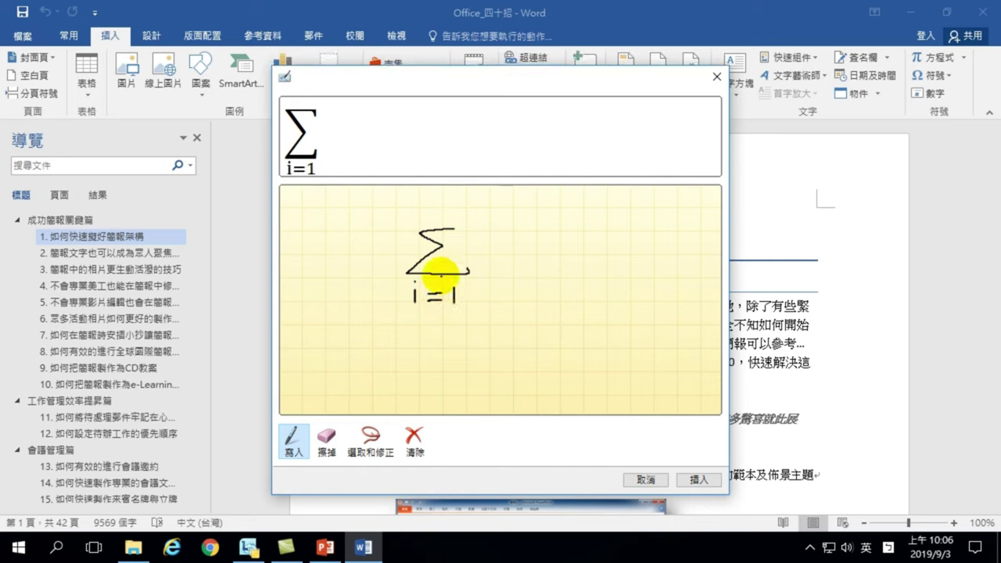
left_click_drag(432, 205, 445, 218)
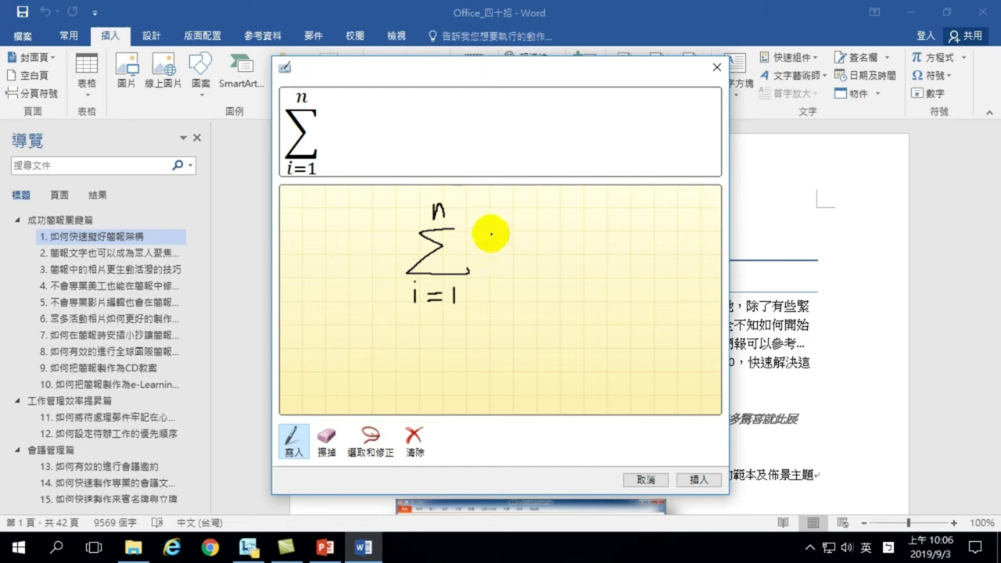
left_click_drag(490, 233, 477, 265)
mouse_move(487, 230)
left_mouse_down()
mouse_move(505, 268)
mouse_move(502, 254)
left_mouse_up()
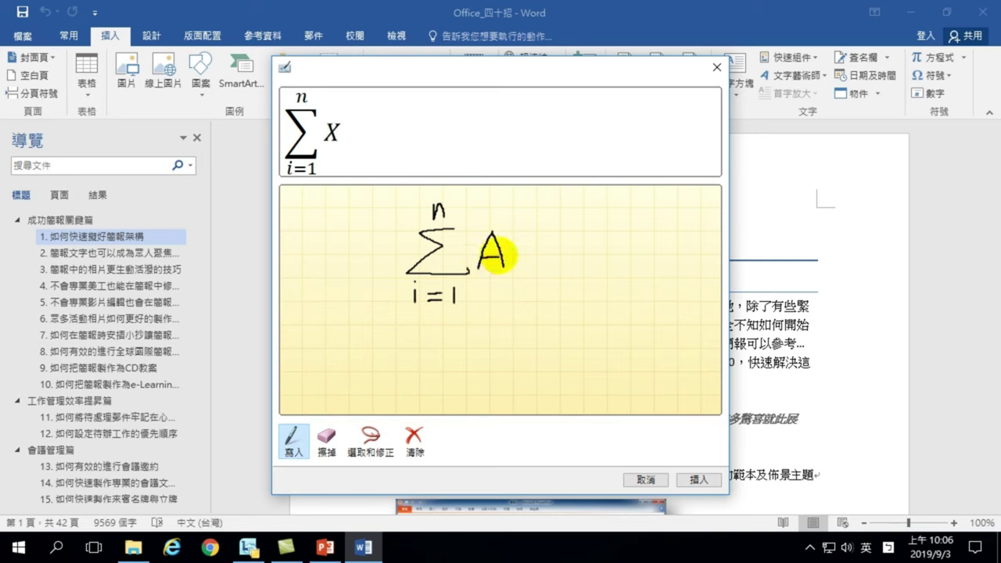
Step: Write the subscript x next to the handwritten A so the preview reads A_x
mouse_move(509, 261)
left_mouse_down()
mouse_move(519, 269)
mouse_move(509, 270)
left_mouse_up()
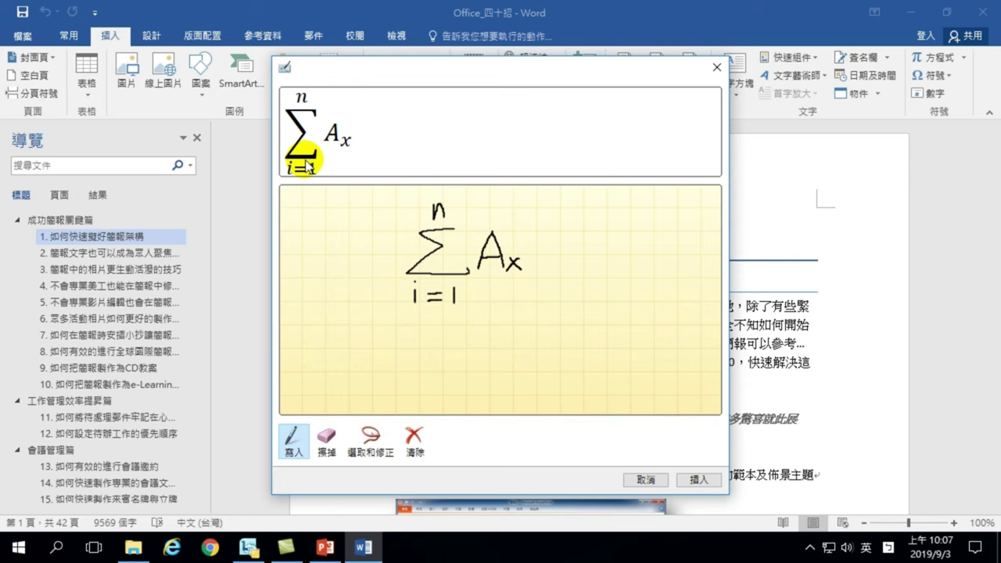
Step: Insert the recognised summation into the document, then click in the body text to deselect it
left_click(699, 479)
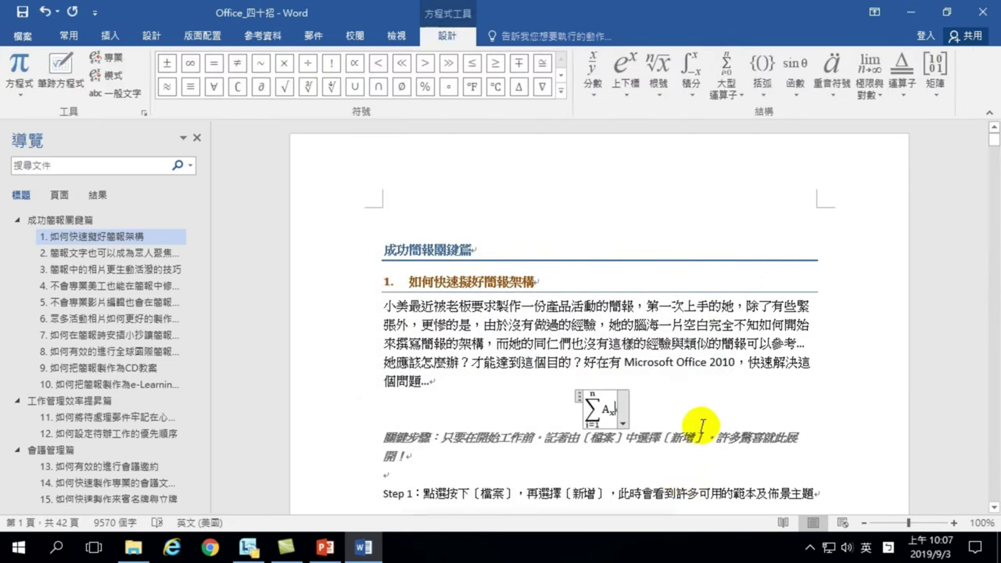
left_click(670, 344)
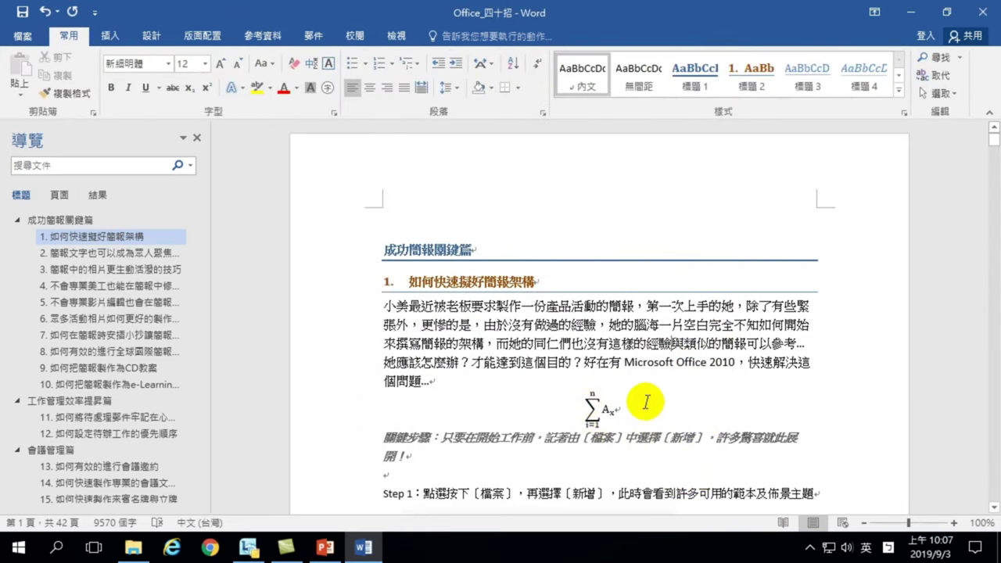